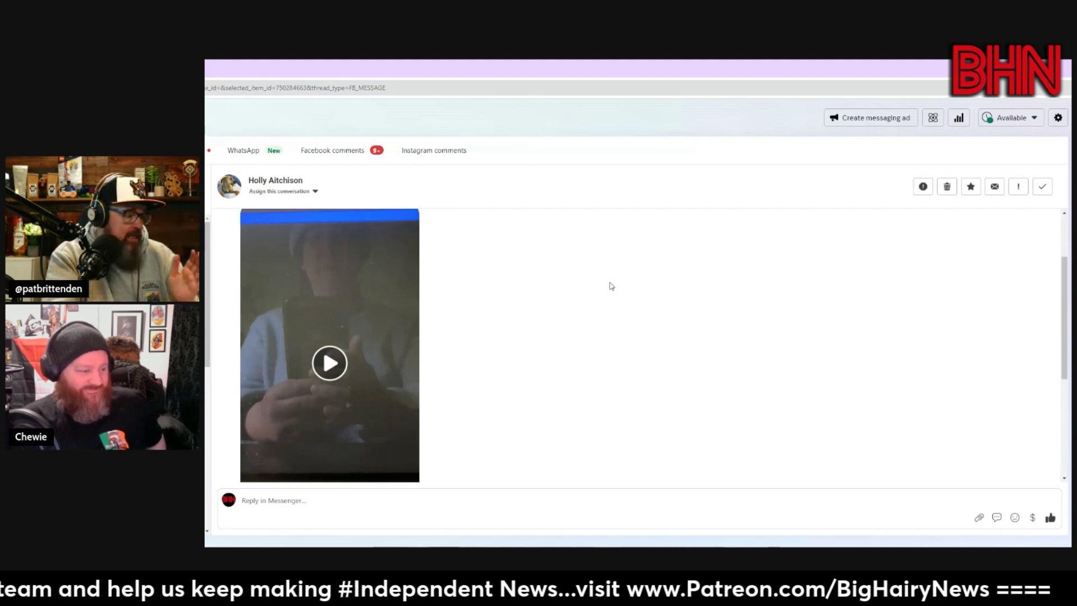
scroll(613, 284, down, 1)
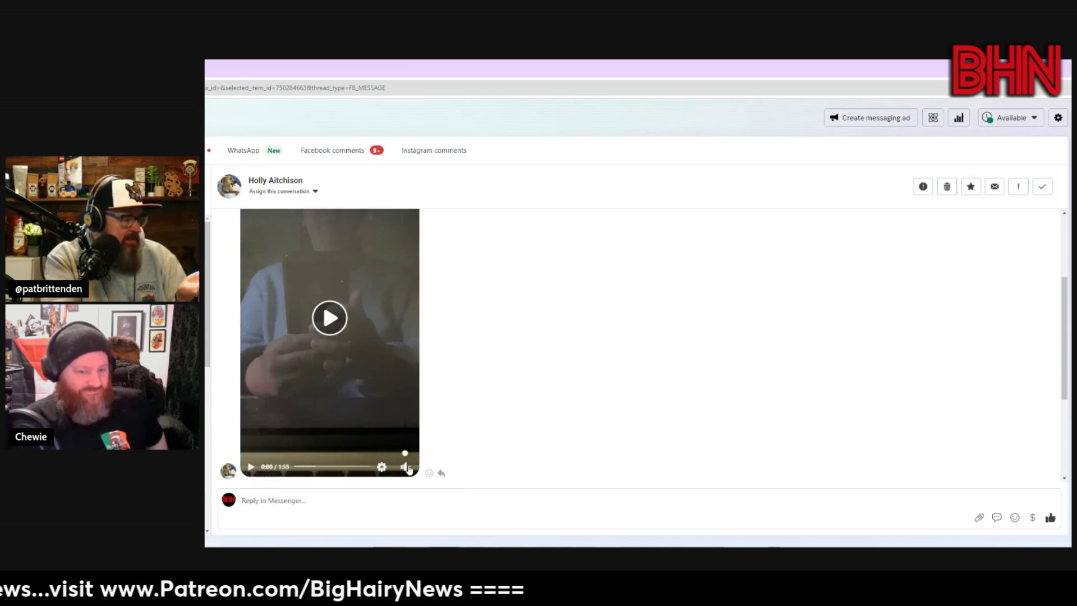
scroll(384, 312, up, 2)
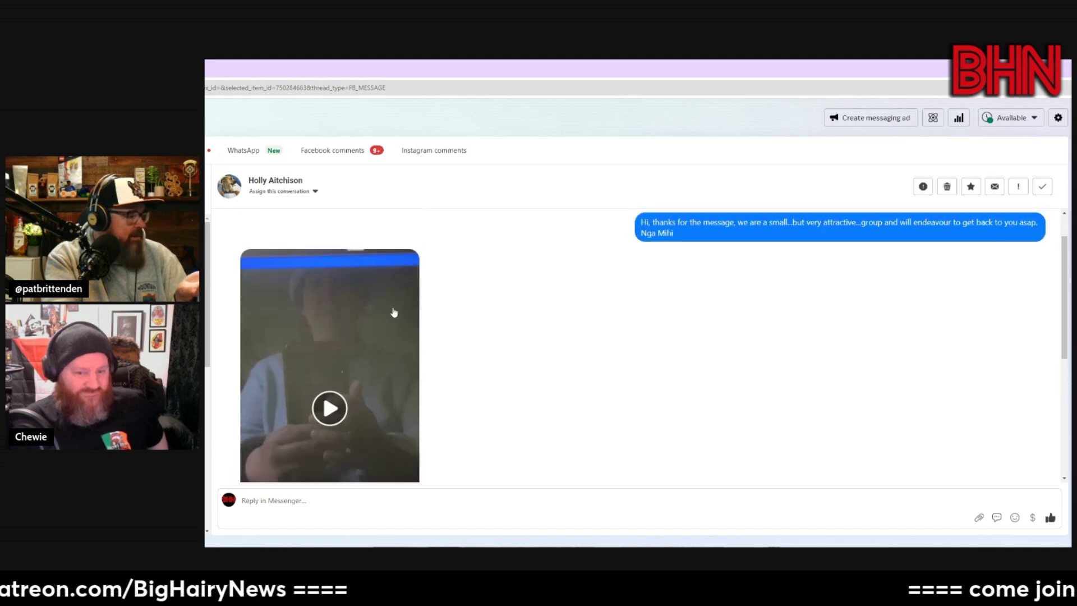
scroll(378, 324, down, 2)
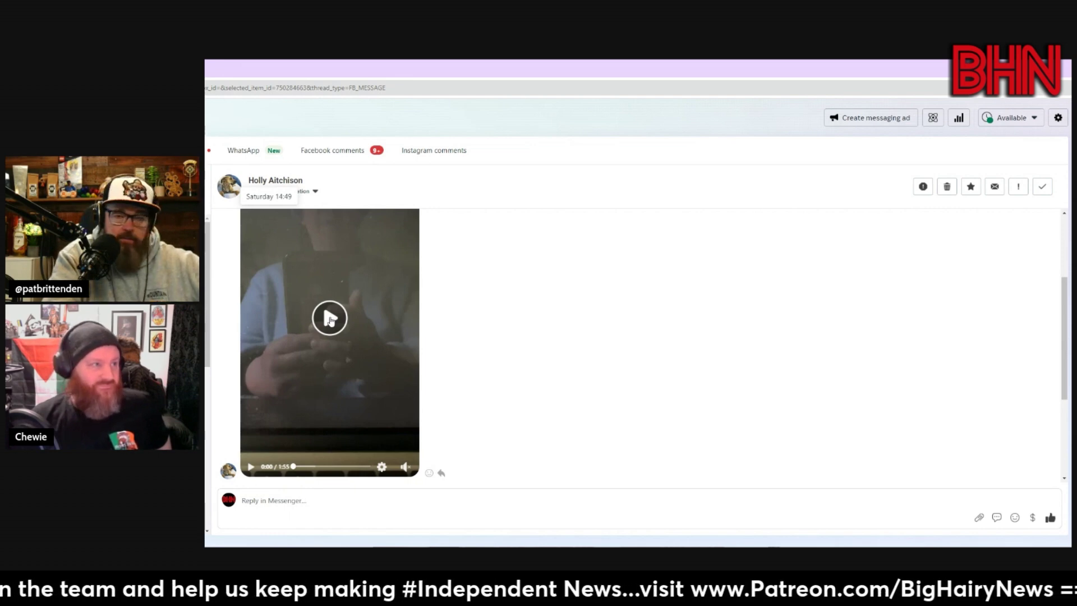
Start playback of Holly's embedded Messenger video in the inbox thread.
click(329, 318)
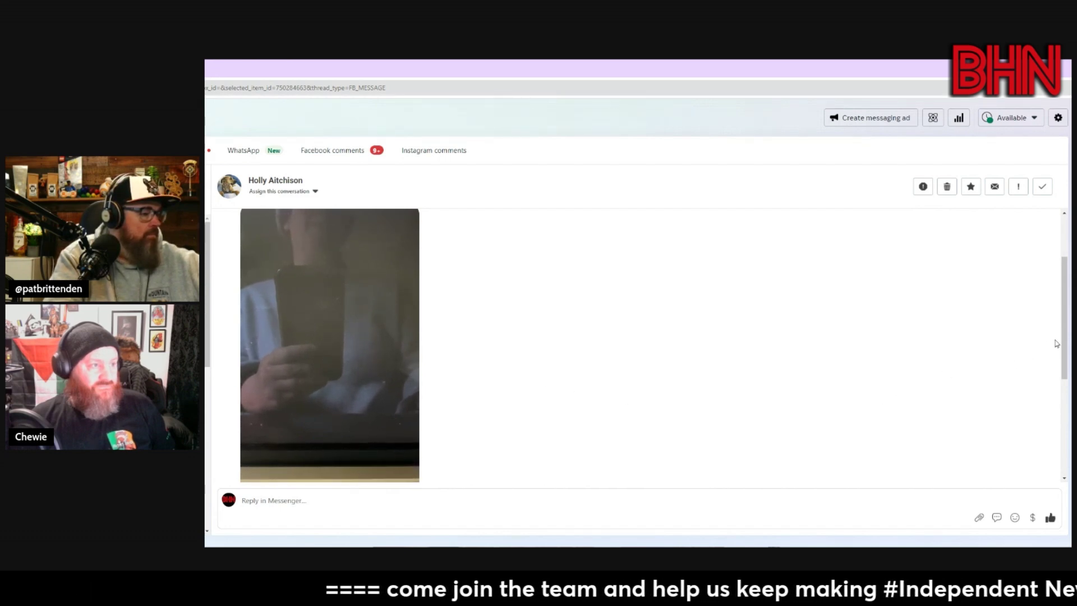
drag(1064, 342, 1061, 335)
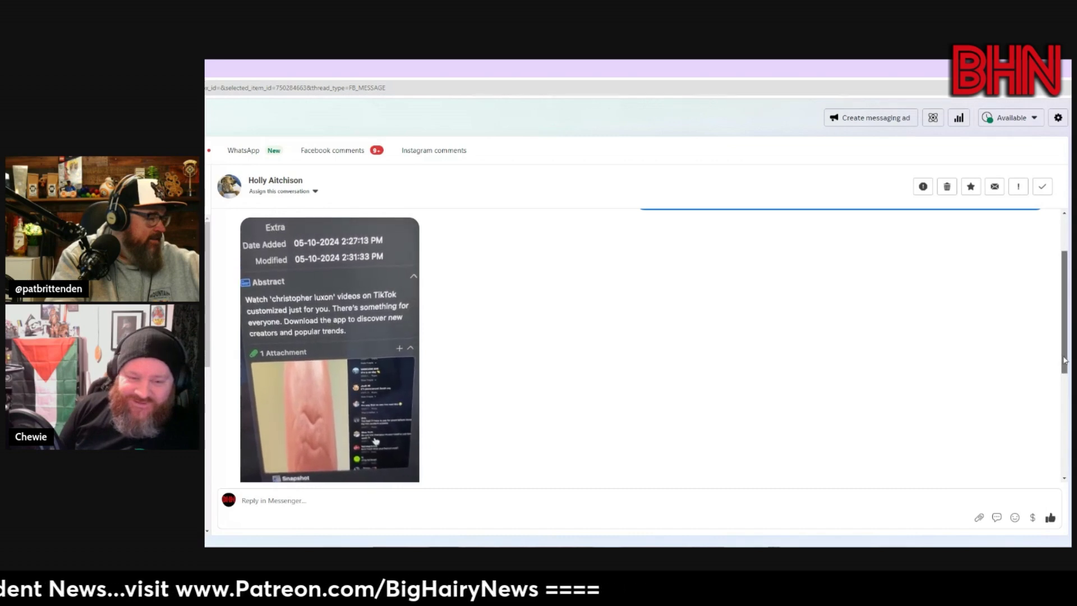
drag(1065, 364, 1070, 383)
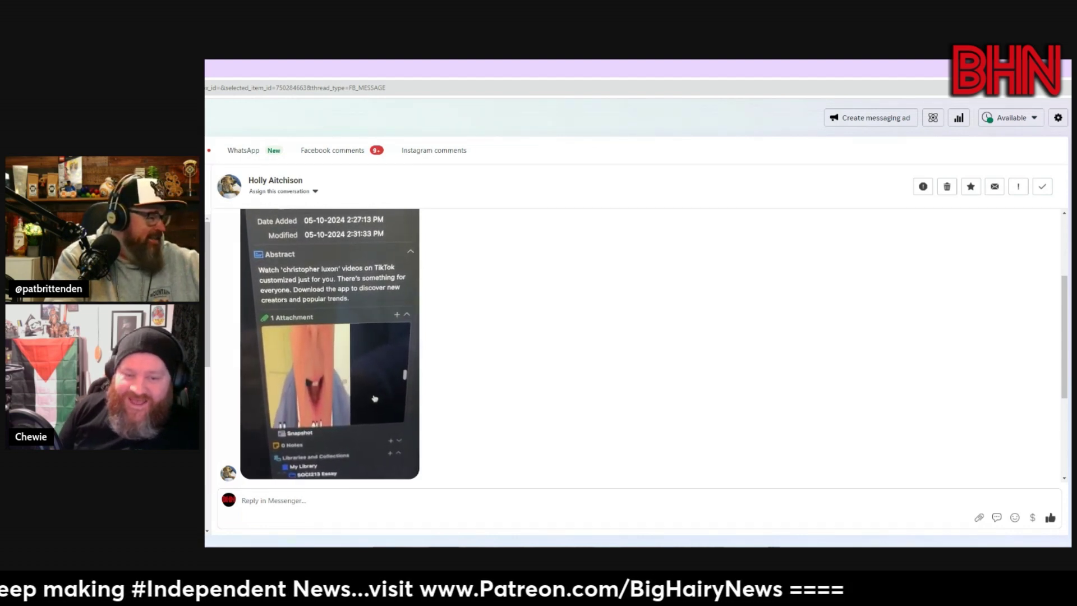
Pause the video at 1:26 of 1:55 on the distorted reference-software snapshot.
click(381, 341)
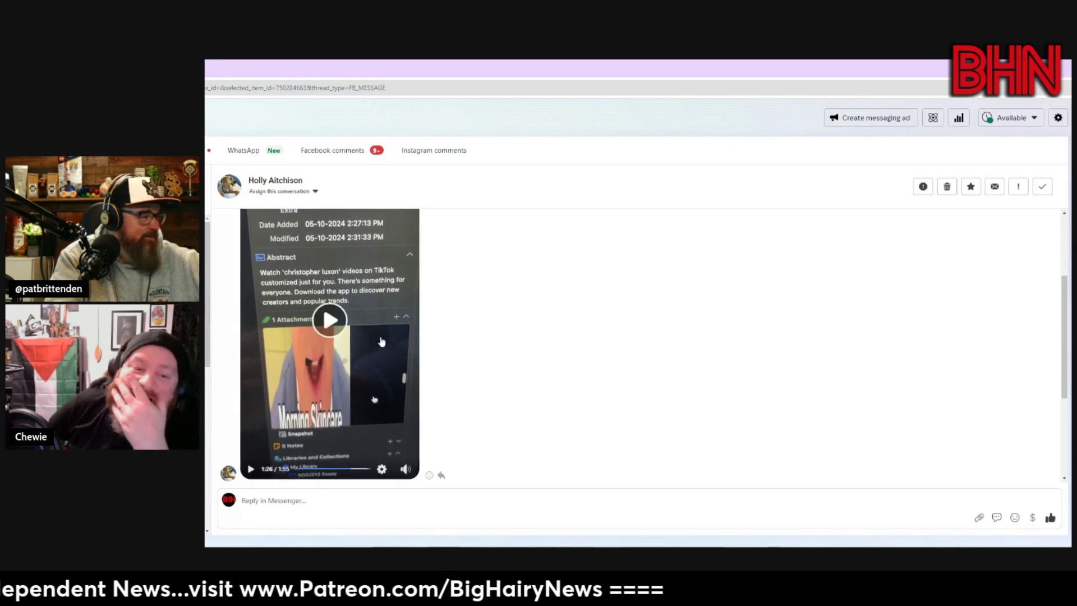